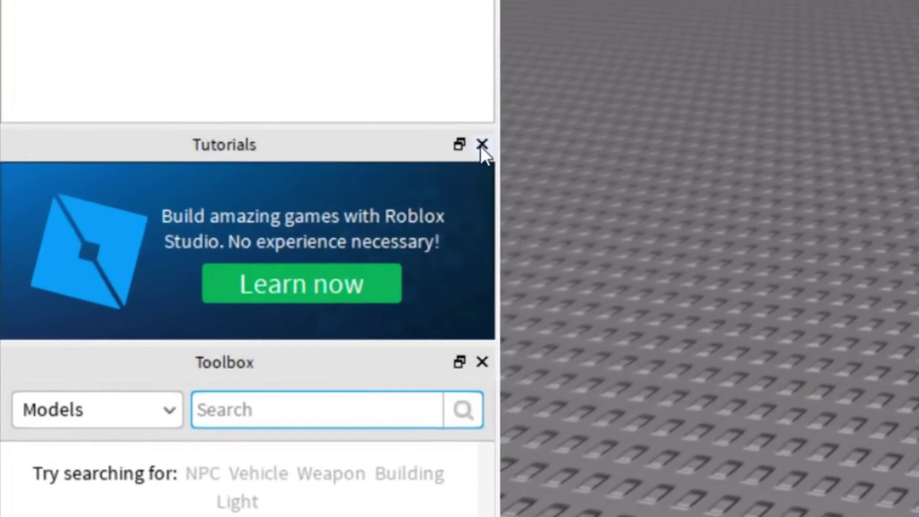
- Close the Tutorials and Toolbox panes and show the Output window
{"action": "left_click", "coordinate": [481, 145]}
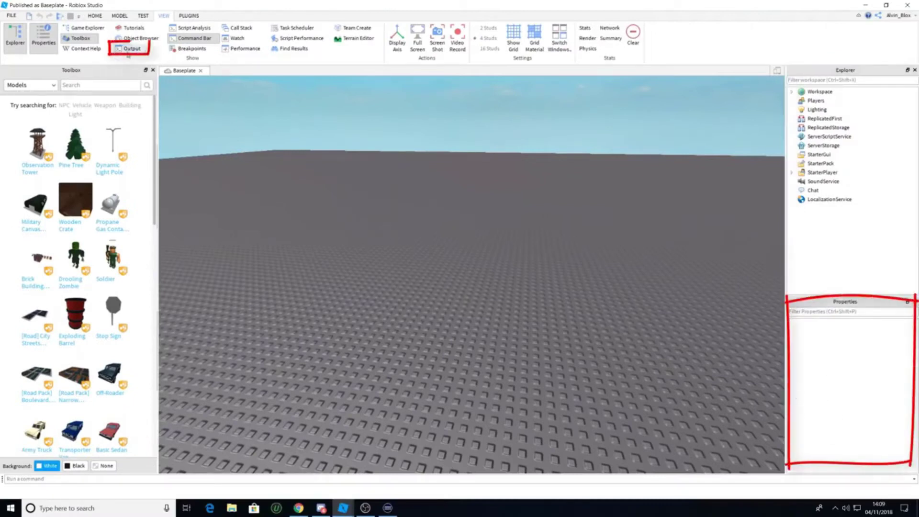
{"action": "left_click", "coordinate": [129, 48]}
{"action": "left_click", "coordinate": [97, 16]}
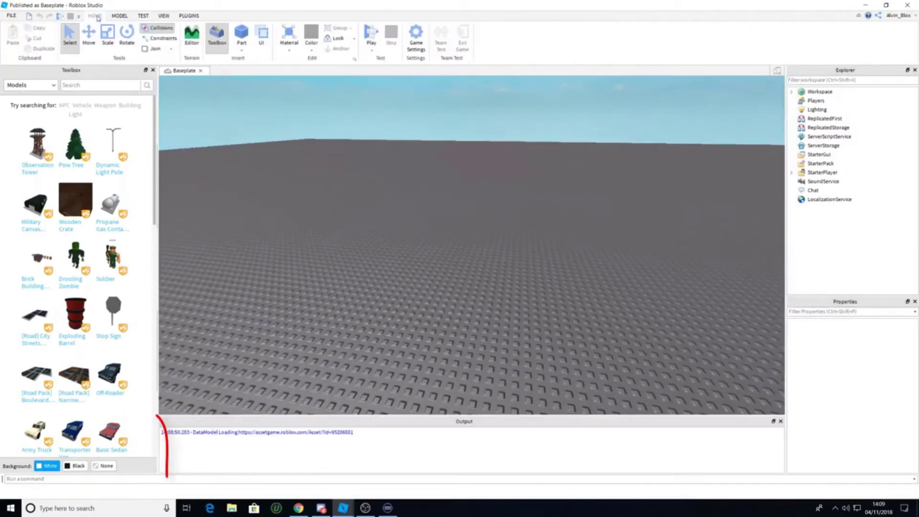
{"action": "left_click", "coordinate": [216, 43]}
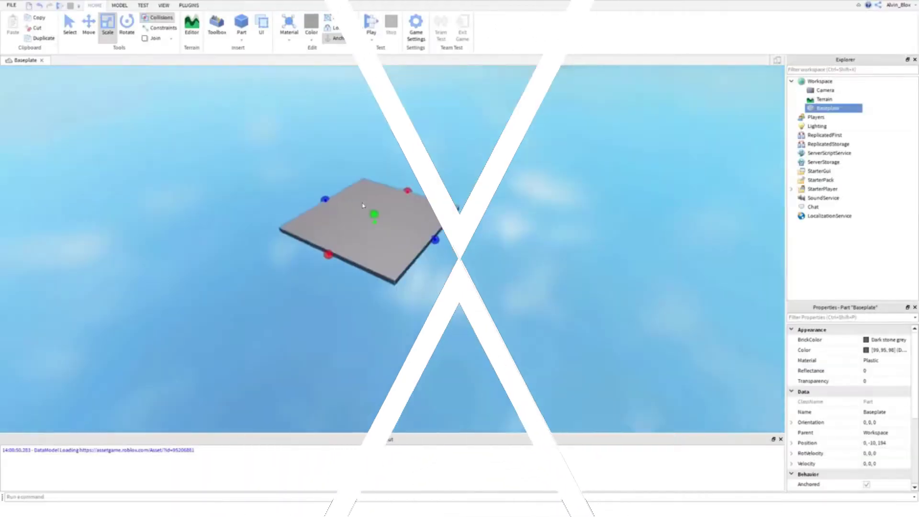
- Apply the Smooth surface type to the top of the baseplate
{"action": "right_click_drag", "start_coordinate": [363, 204], "coordinate": [367, 209]}
{"action": "scroll", "coordinate": [363, 205], "scroll_direction": "up", "scroll_amount": 5}
{"action": "scroll", "coordinate": [363, 206], "scroll_direction": "down", "scroll_amount": 5}
{"action": "scroll", "coordinate": [367, 209], "scroll_direction": "up", "scroll_amount": 6}
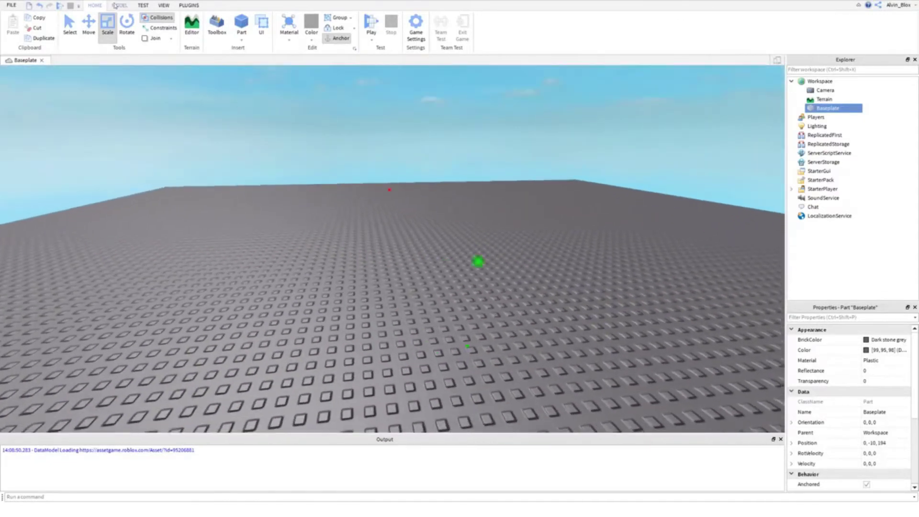
{"action": "left_click", "coordinate": [116, 5]}
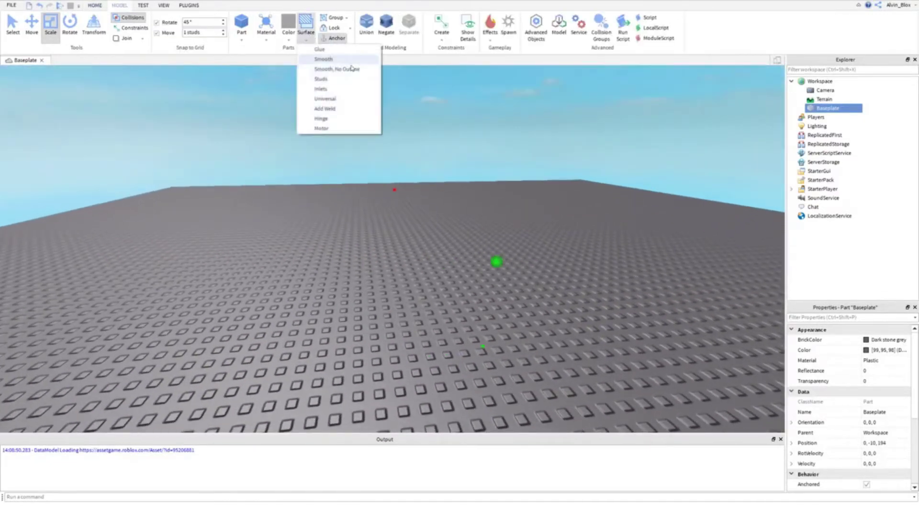
{"action": "left_click", "coordinate": [351, 60]}
{"action": "right_click_drag", "start_coordinate": [445, 225], "coordinate": [328, 161]}
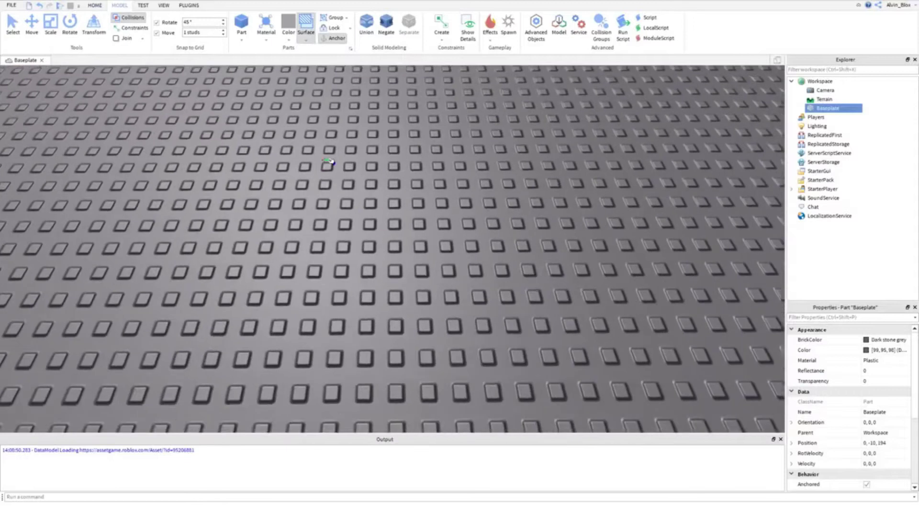
{"action": "scroll", "coordinate": [329, 162], "scroll_direction": "down", "scroll_amount": 3}
{"action": "left_click", "coordinate": [158, 129]}
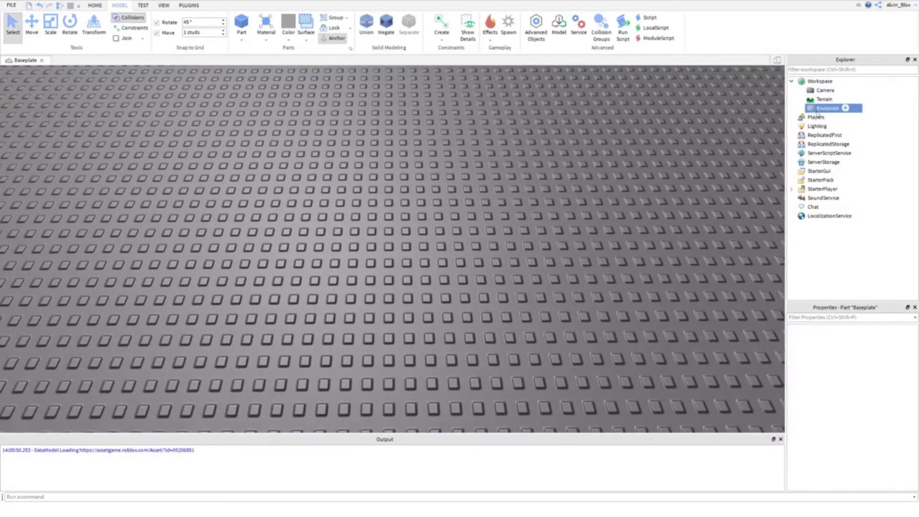
- Rename the Baseplate part to LobbyBase
{"action": "scroll", "coordinate": [862, 429], "scroll_direction": "down", "scroll_amount": 4}
{"action": "left_click", "coordinate": [793, 482]}
{"action": "scroll", "coordinate": [814, 467], "scroll_direction": "down", "scroll_amount": 2}
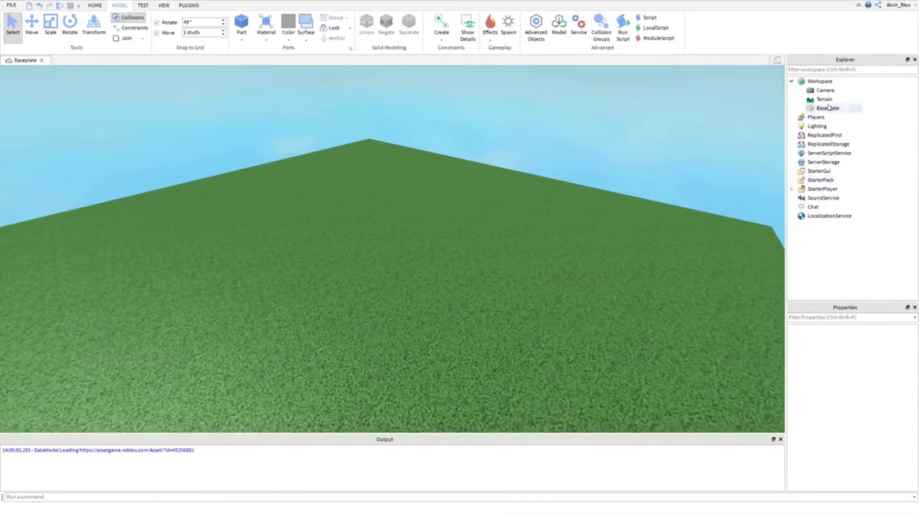
{"action": "left_click", "coordinate": [828, 108]}
{"action": "left_click", "coordinate": [869, 409]}
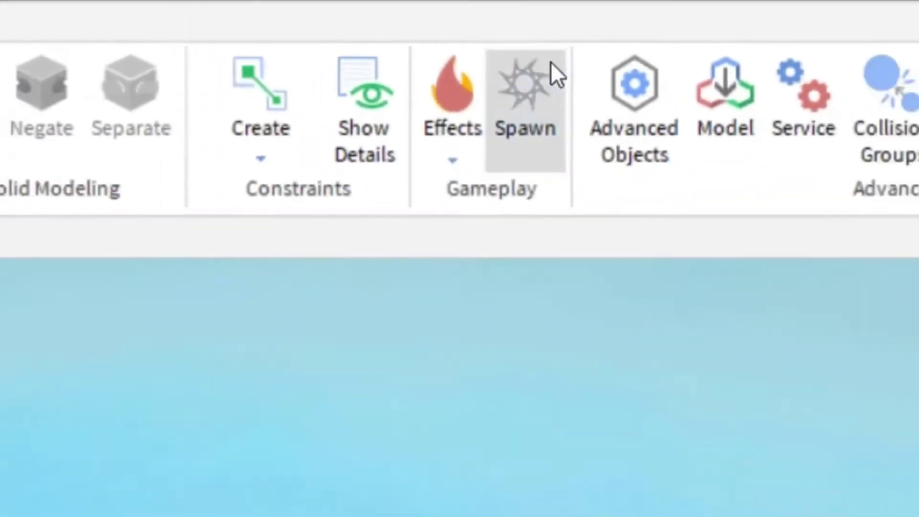
- Insert a spawn location and move it into position on the lobby base
{"action": "left_click", "coordinate": [513, 36]}
{"action": "scroll", "coordinate": [664, 259], "scroll_direction": "down", "scroll_amount": 2}
{"action": "left_click_drag", "start_coordinate": [377, 205], "coordinate": [550, 311]}
{"action": "right_click_drag", "start_coordinate": [579, 289], "coordinate": [550, 311]}
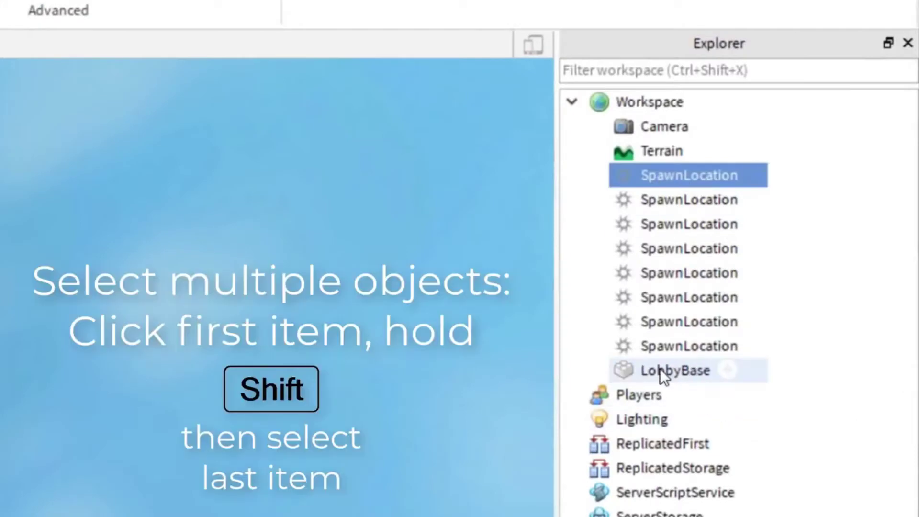
- Select all the SpawnLocation objects together with LobbyBase
{"action": "left_click", "coordinate": [662, 370], "text": "shift"}
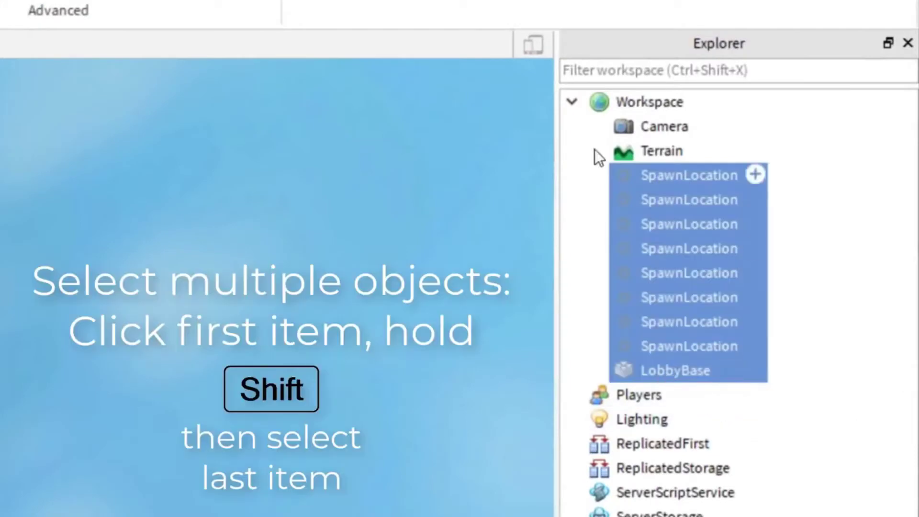
{"action": "left_click", "coordinate": [708, 200]}
{"action": "left_click", "coordinate": [666, 175]}
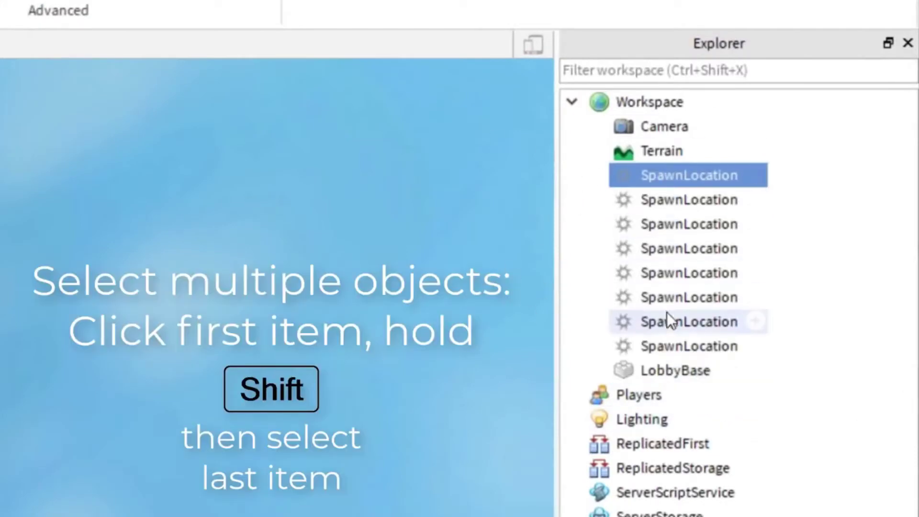
{"action": "left_click", "coordinate": [682, 371], "text": "shift"}
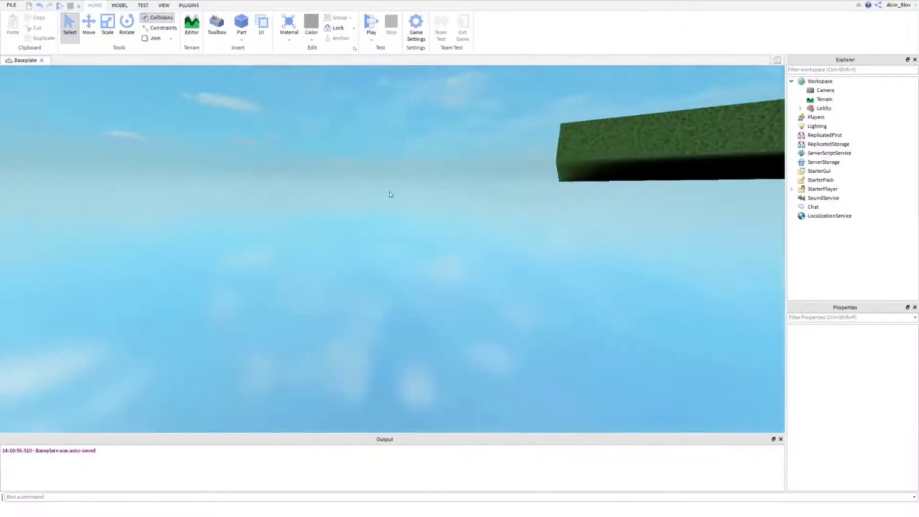
- Move the large flat grey part farther away from the green lobby base
{"action": "right_click_drag", "start_coordinate": [389, 195], "coordinate": [408, 203]}
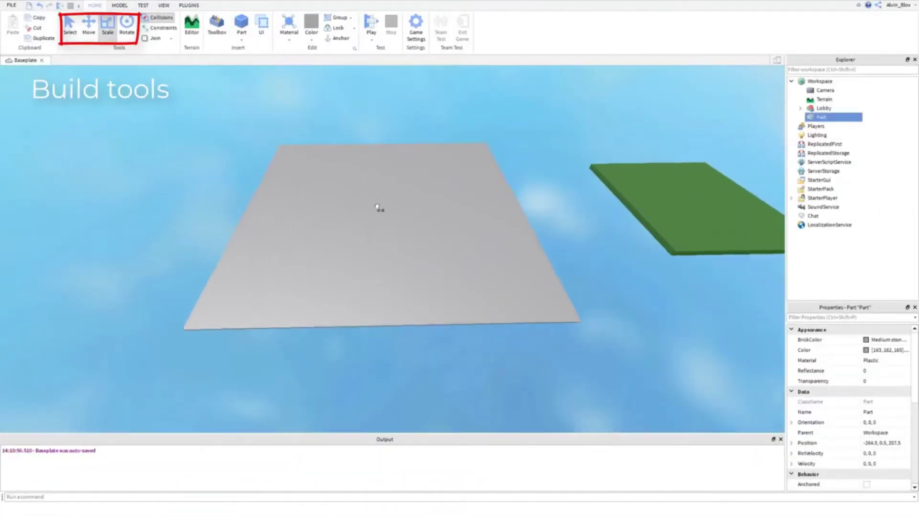
{"action": "left_click_drag", "start_coordinate": [377, 206], "coordinate": [282, 215]}
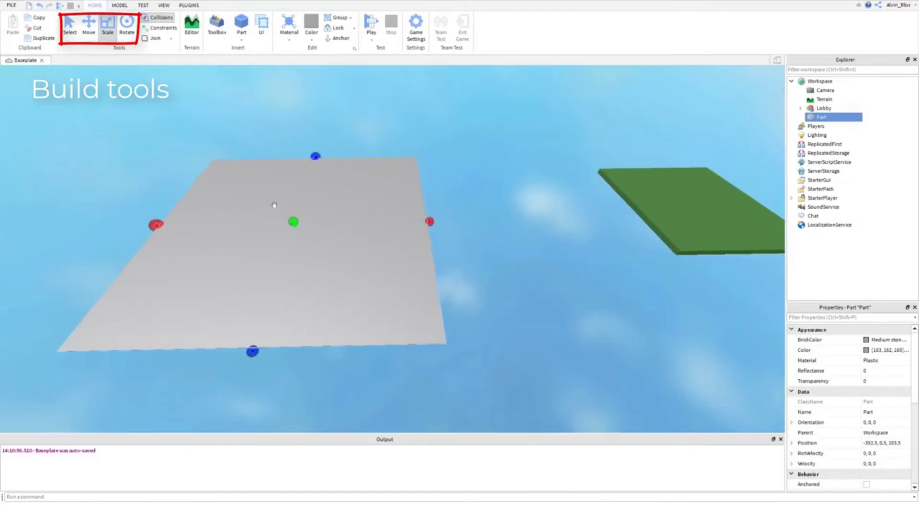
{"action": "scroll", "coordinate": [336, 188], "scroll_direction": "up", "scroll_amount": 4}
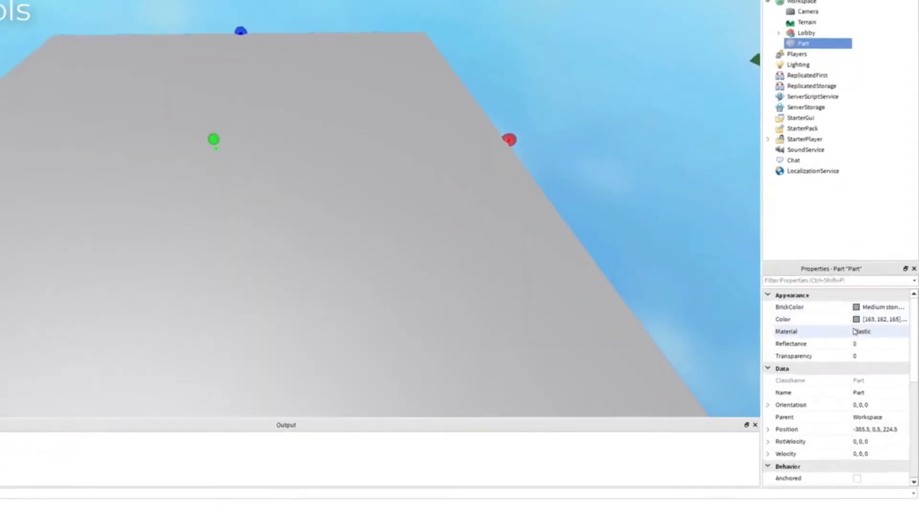
- Set the large flat part's BrickColor to Daisy orange
{"action": "left_click", "coordinate": [865, 359]}
{"action": "left_click", "coordinate": [866, 341]}
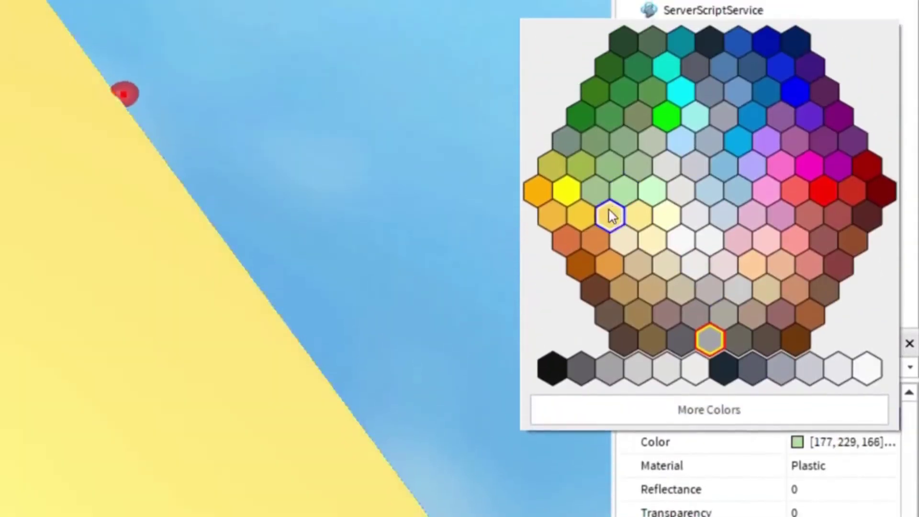
{"action": "left_click", "coordinate": [608, 99]}
{"action": "right_click_drag", "start_coordinate": [373, 240], "coordinate": [200, 240]}
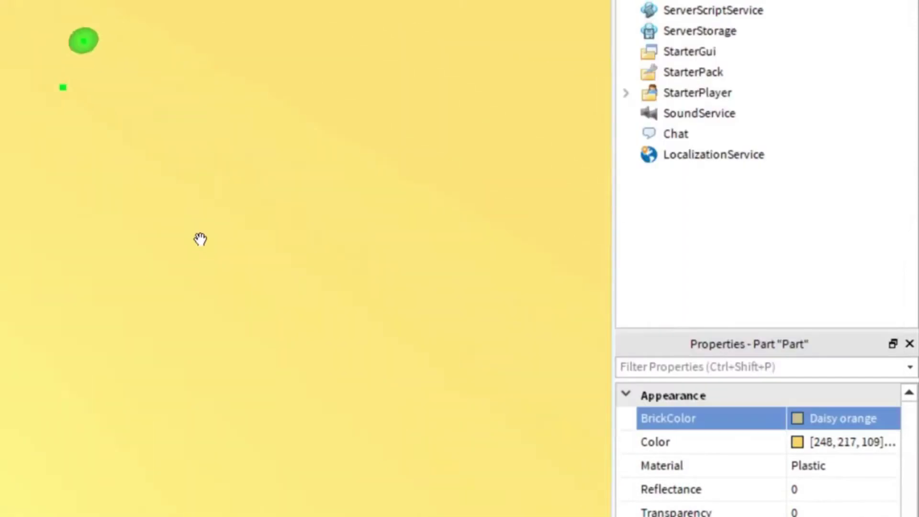
{"action": "scroll", "coordinate": [201, 240], "scroll_direction": "down", "scroll_amount": 5}
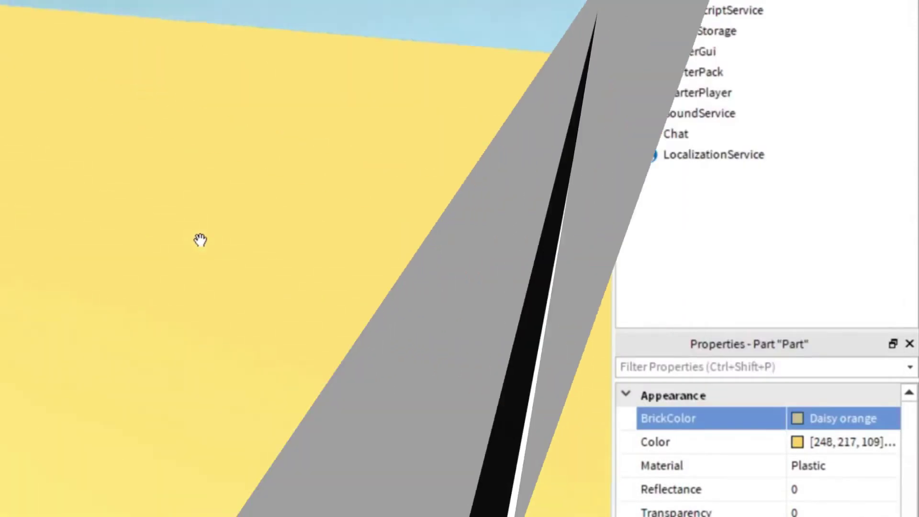
- Insert a new part and place it on the corner of the sand platform
{"action": "left_click", "coordinate": [241, 24]}
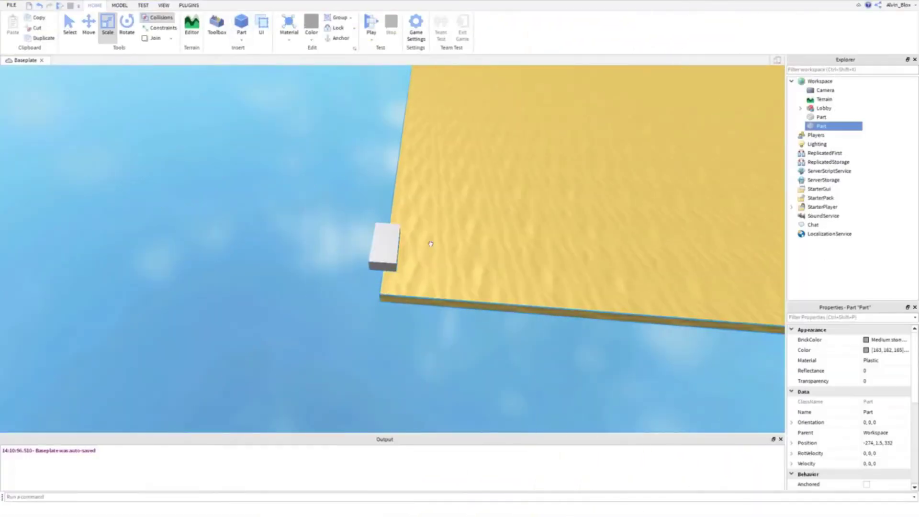
{"action": "scroll", "coordinate": [430, 242], "scroll_direction": "up", "scroll_amount": 2}
{"action": "left_click_drag", "start_coordinate": [385, 249], "coordinate": [416, 273]}
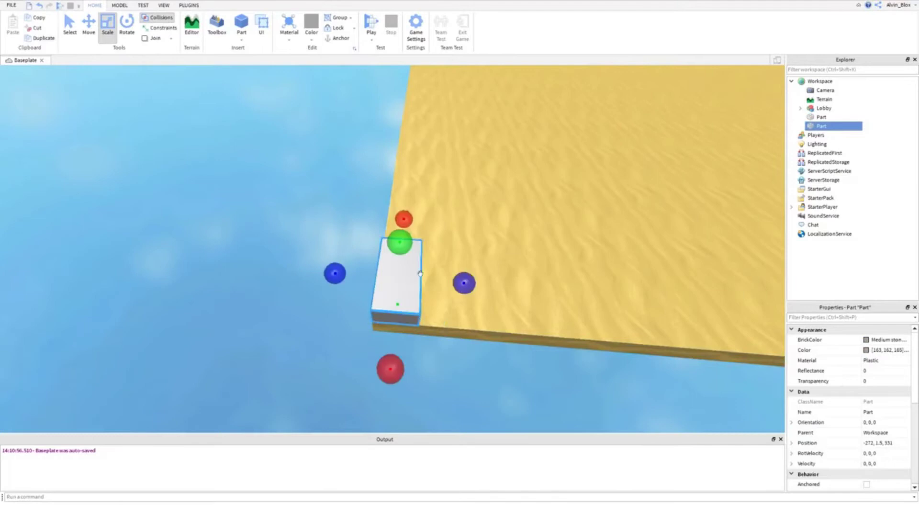
- Scale the corner part along the edge of the sand platform to form a border wall
{"action": "right_click_drag", "start_coordinate": [416, 270], "coordinate": [337, 199]}
{"action": "left_click_drag", "start_coordinate": [361, 209], "coordinate": [550, 154]}
{"action": "mouse_move", "coordinate": [636, 187]}
{"action": "right_mouse_down"}
{"action": "mouse_move", "coordinate": [668, 165]}
{"action": "mouse_move", "coordinate": [627, 136]}
{"action": "mouse_move", "coordinate": [630, 201]}
{"action": "right_mouse_up"}
{"action": "key", "text": "d"}
{"action": "right_click_drag", "start_coordinate": [262, 221], "coordinate": [380, 196]}
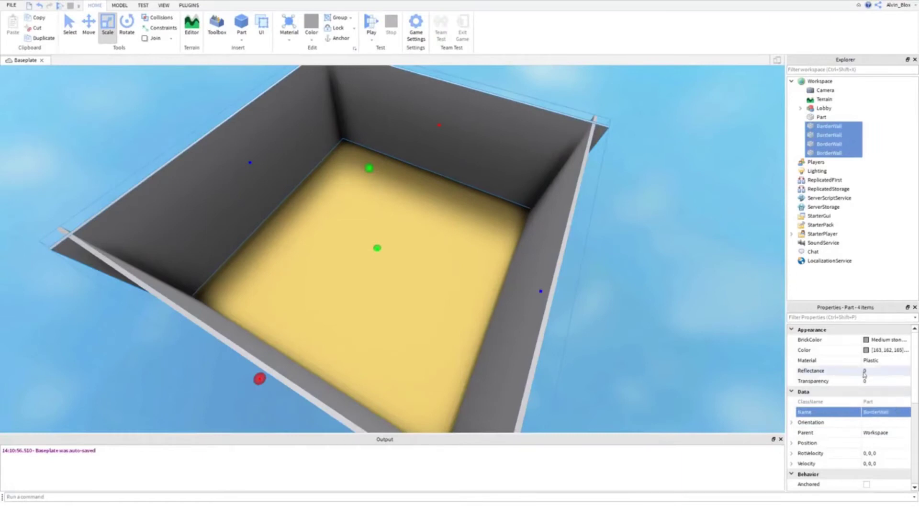
- Make the four BorderWall parts fully transparent
{"action": "key", "text": "Return"}
{"action": "scroll", "coordinate": [873, 381], "scroll_direction": "down", "scroll_amount": 4}
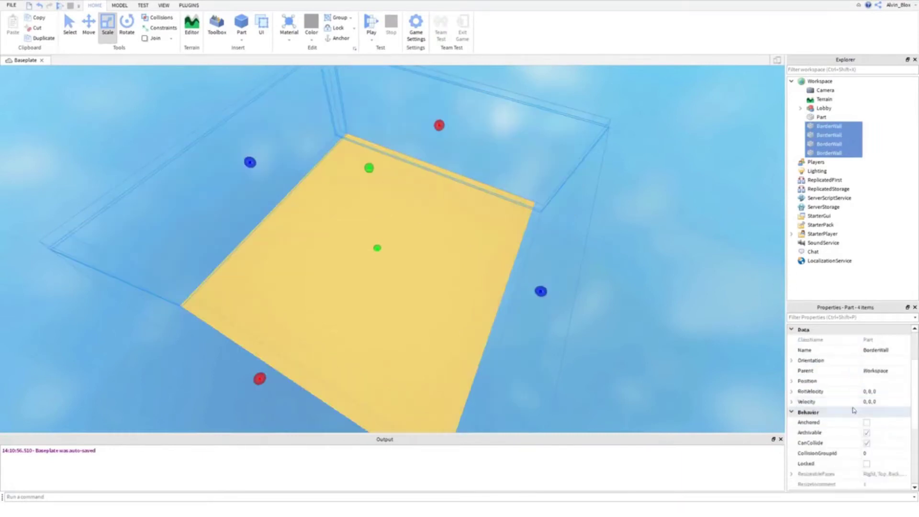
{"action": "left_click", "coordinate": [591, 265]}
{"action": "scroll", "coordinate": [611, 262], "scroll_direction": "up", "scroll_amount": 5}
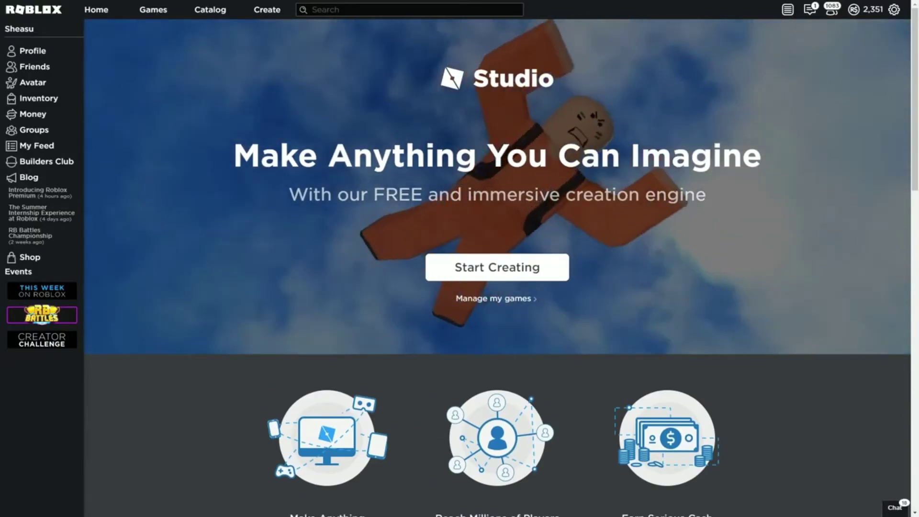
{"action": "scroll", "coordinate": [497, 268], "scroll_direction": "down", "scroll_amount": 10}
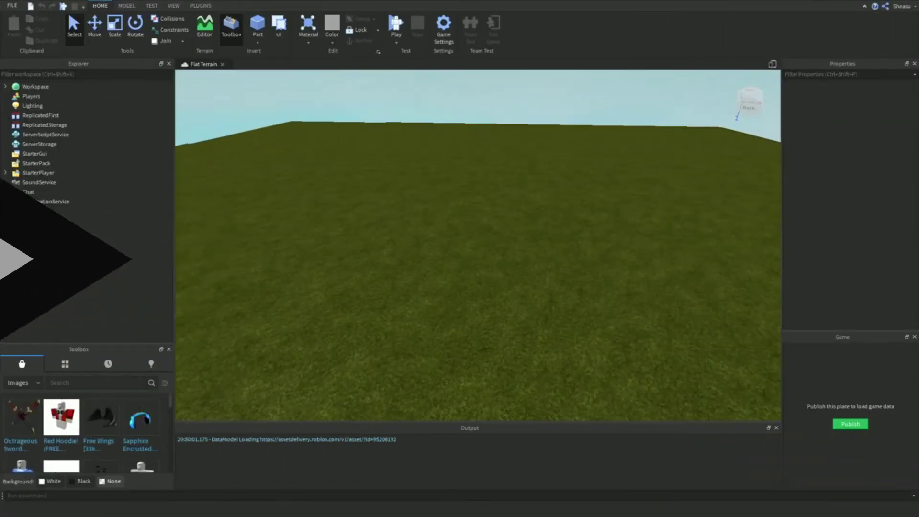
{"action": "right_click_drag", "start_coordinate": [477, 245], "coordinate": [778, 246]}
{"action": "right_click_drag", "start_coordinate": [507, 278], "coordinate": [430, 301]}
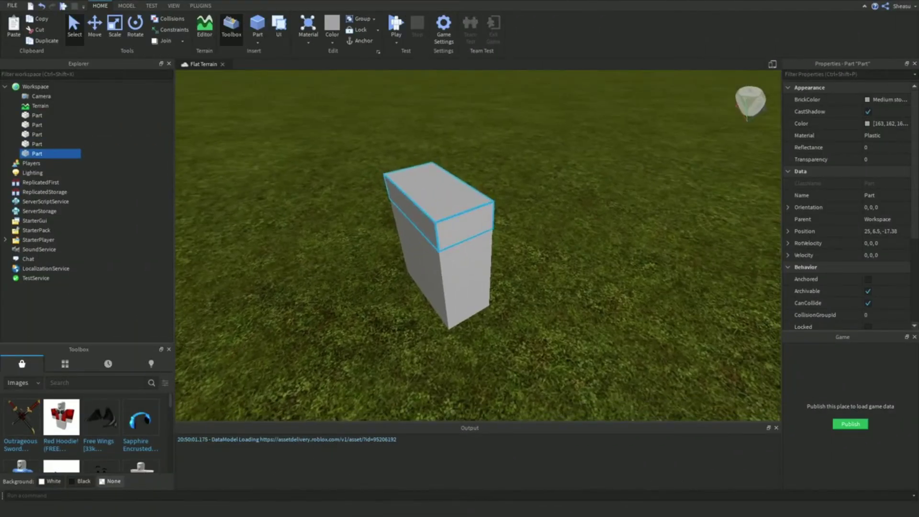
- Delete the two topmost parts of the stack on the grass
{"action": "key", "text": "Delete"}
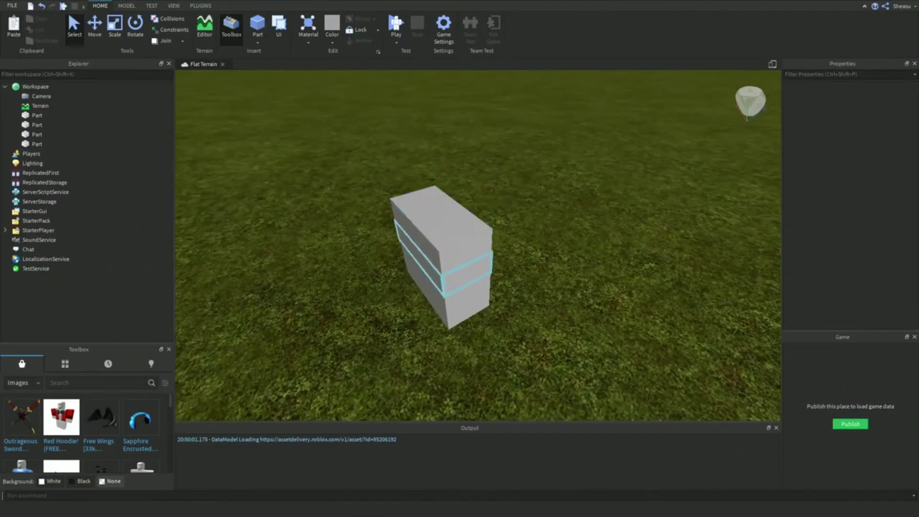
{"action": "left_click", "coordinate": [440, 216]}
{"action": "key", "text": "Delete"}
- Spread the remaining stacked parts over the grass and undo the last two changes
{"action": "left_click_drag", "start_coordinate": [443, 239], "coordinate": [544, 246]}
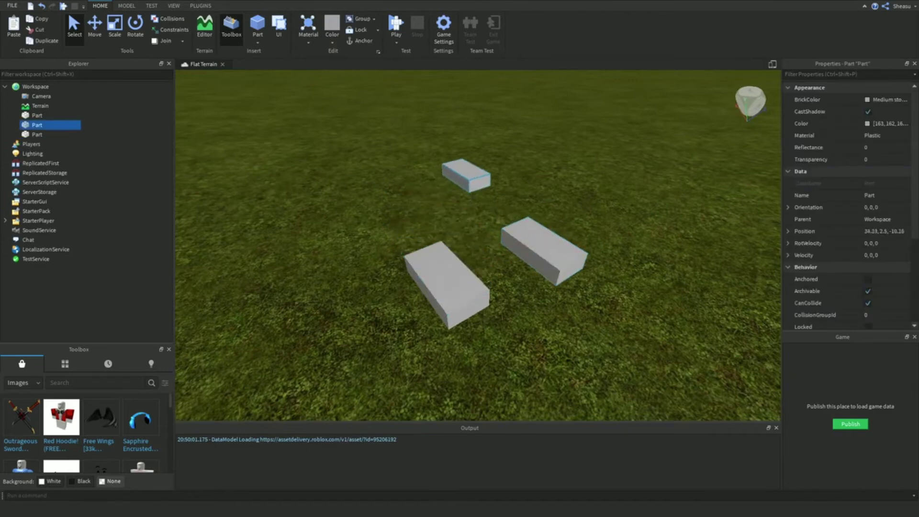
{"action": "key", "text": "ctrl+z"}
{"action": "key", "text": "ctrl+z"}
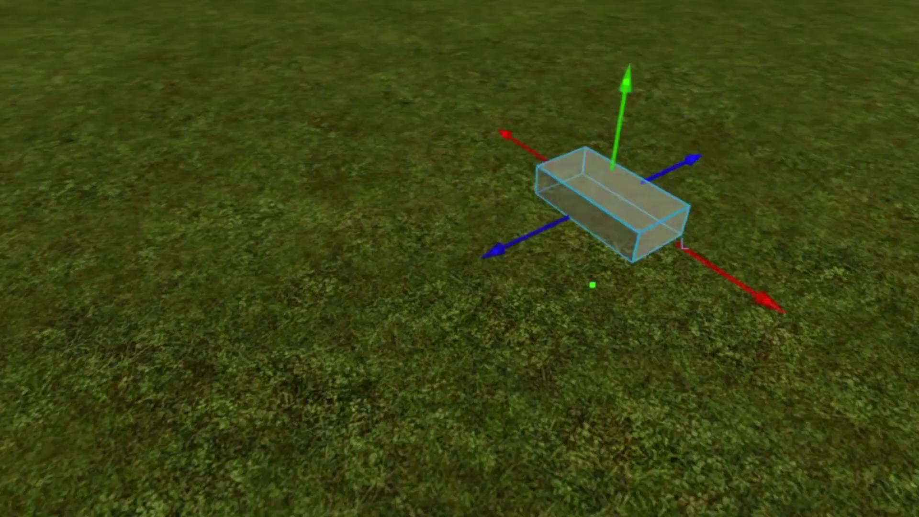
- Move the translucent part across the grass, and delete the selected stack of three parts
{"action": "left_click_drag", "start_coordinate": [612, 204], "coordinate": [531, 244]}
{"action": "right_click_drag", "start_coordinate": [531, 244], "coordinate": [363, 228]}
{"action": "scroll", "coordinate": [495, 230], "scroll_direction": "up", "scroll_amount": 5}
{"action": "scroll", "coordinate": [374, 229], "scroll_direction": "down", "scroll_amount": 4}
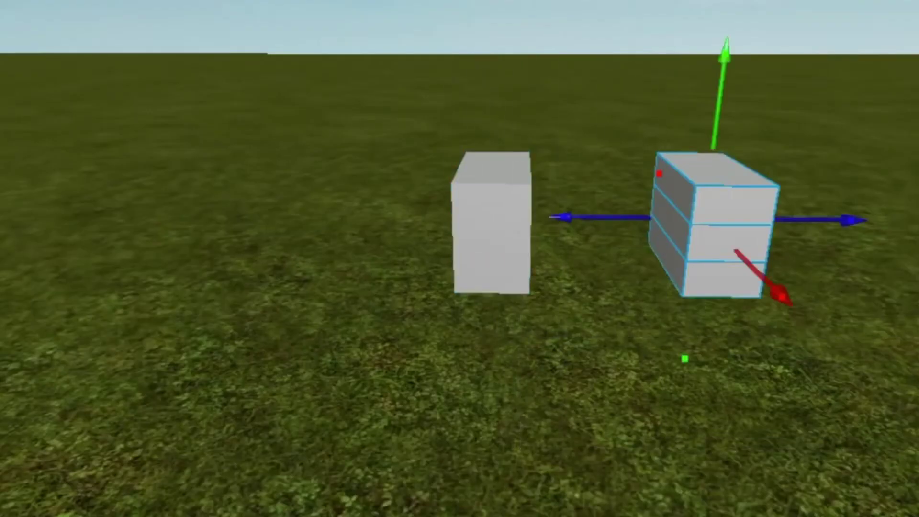
{"action": "key", "text": "Delete"}
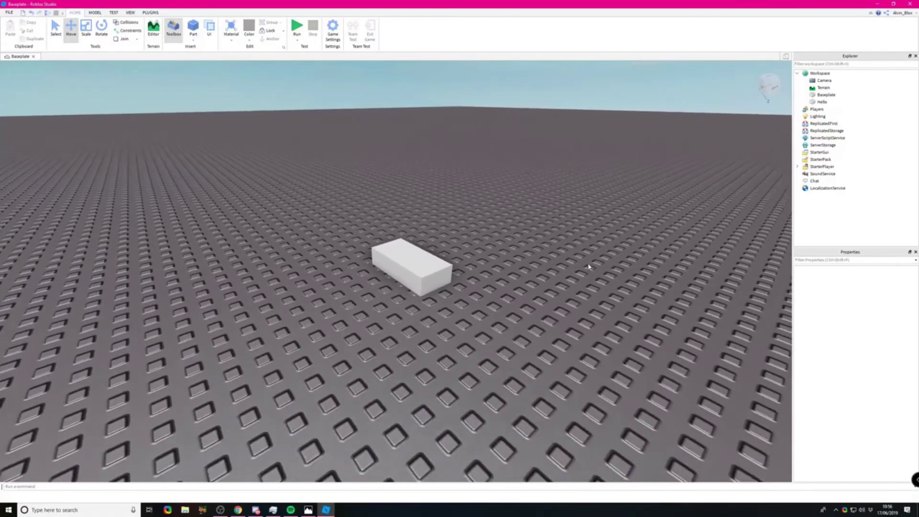
{"action": "scroll", "coordinate": [464, 262], "scroll_direction": "up", "scroll_amount": 6}
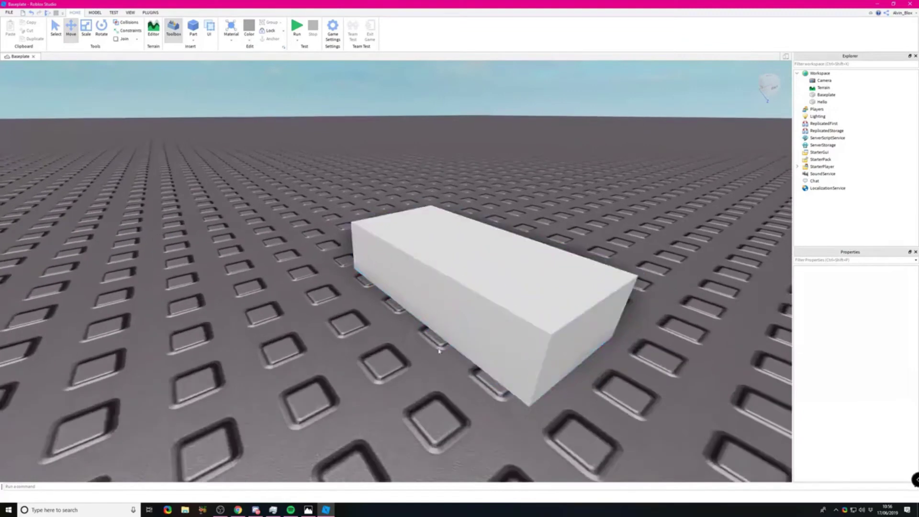
{"action": "left_click", "coordinate": [439, 351]}
{"action": "scroll", "coordinate": [431, 311], "scroll_direction": "down", "scroll_amount": 5}
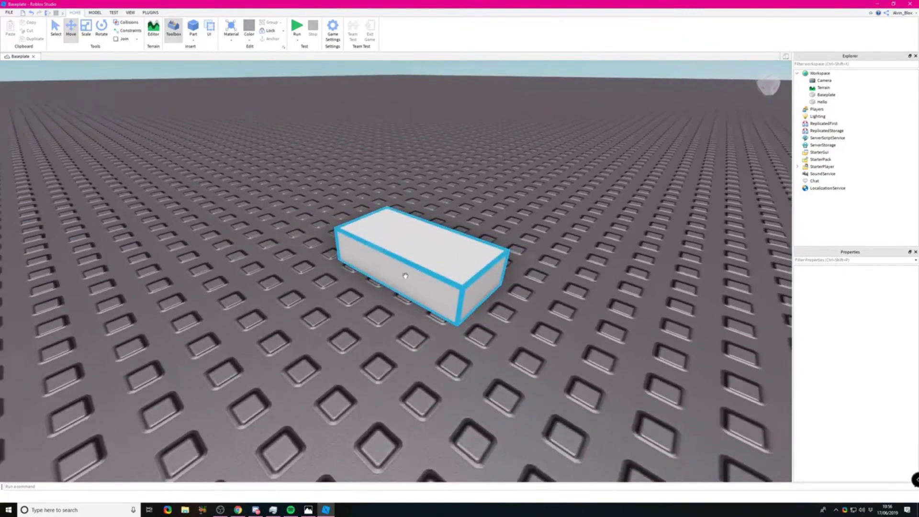
{"action": "scroll", "coordinate": [424, 294], "scroll_direction": "down", "scroll_amount": 3}
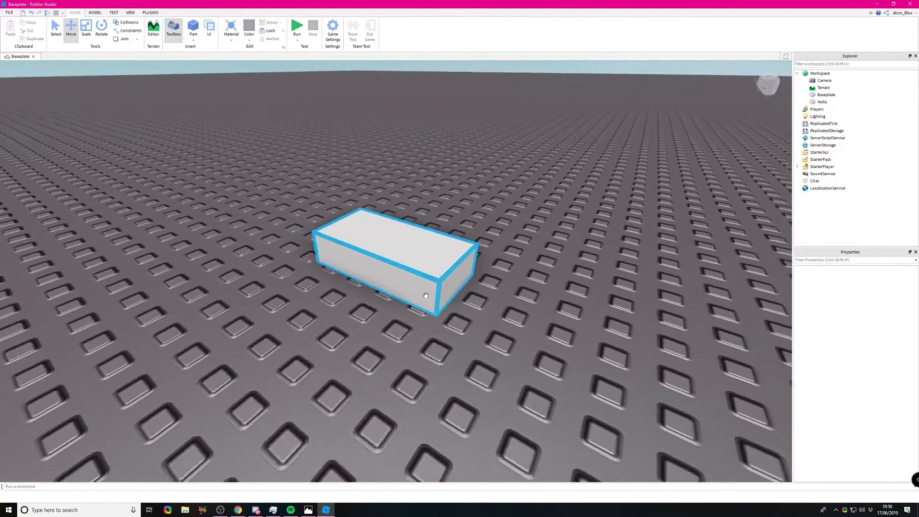
{"action": "scroll", "coordinate": [359, 291], "scroll_direction": "up", "scroll_amount": 5}
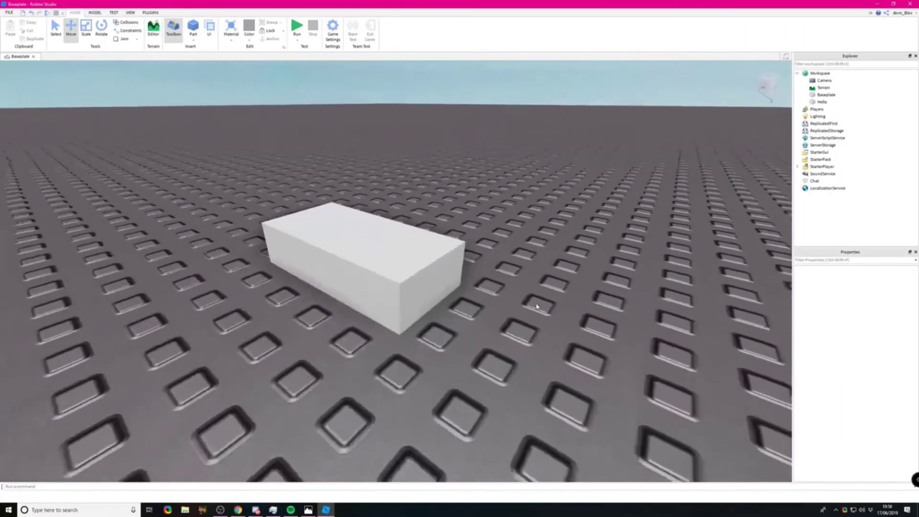
{"action": "scroll", "coordinate": [536, 307], "scroll_direction": "up", "scroll_amount": 3}
{"action": "scroll", "coordinate": [549, 309], "scroll_direction": "down", "scroll_amount": 3}
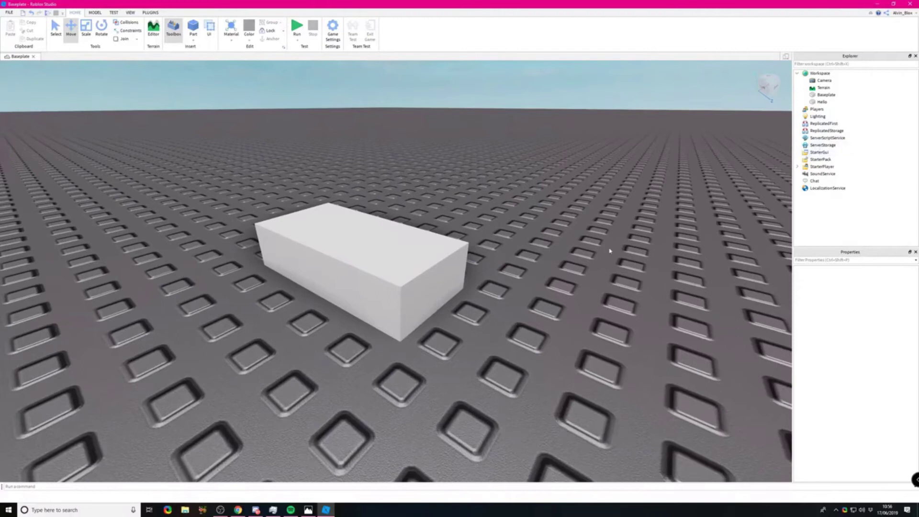
{"action": "right_click_drag", "start_coordinate": [577, 234], "coordinate": [578, 234]}
{"action": "scroll", "coordinate": [578, 234], "scroll_direction": "up", "scroll_amount": 3}
{"action": "key", "text": "q"}
{"action": "key", "text": "d"}
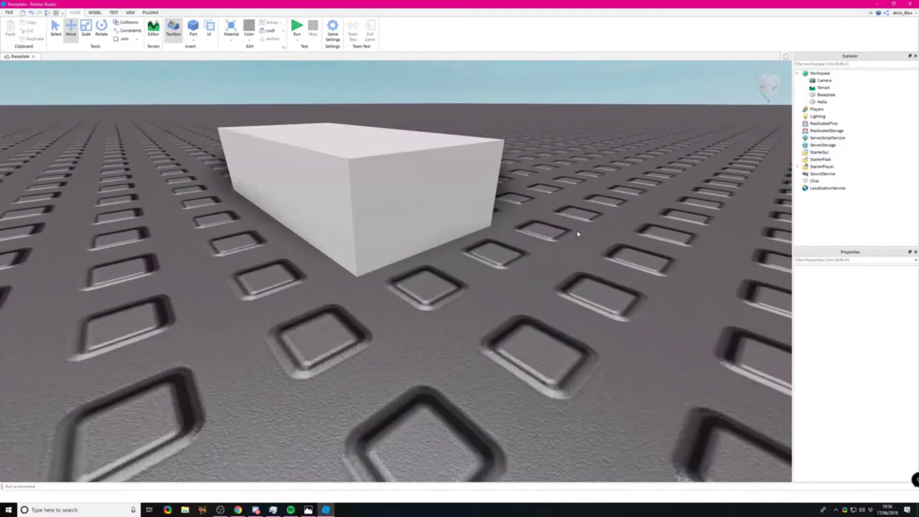
{"action": "scroll", "coordinate": [578, 234], "scroll_direction": "down", "scroll_amount": 5}
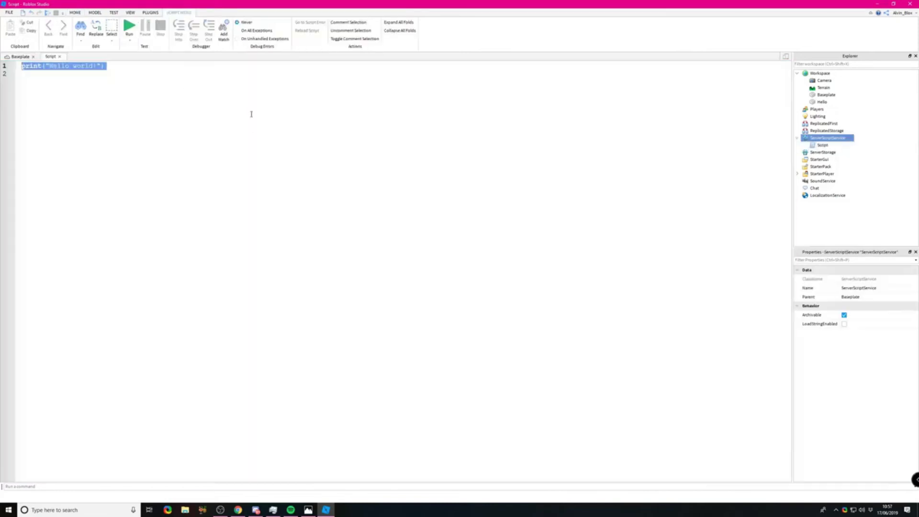
- Replace the script's default print("Hello world!") line with the word hello, and erase that word to empty the script
{"action": "left_click", "coordinate": [143, 95]}
{"action": "key", "text": "shift+Home"}
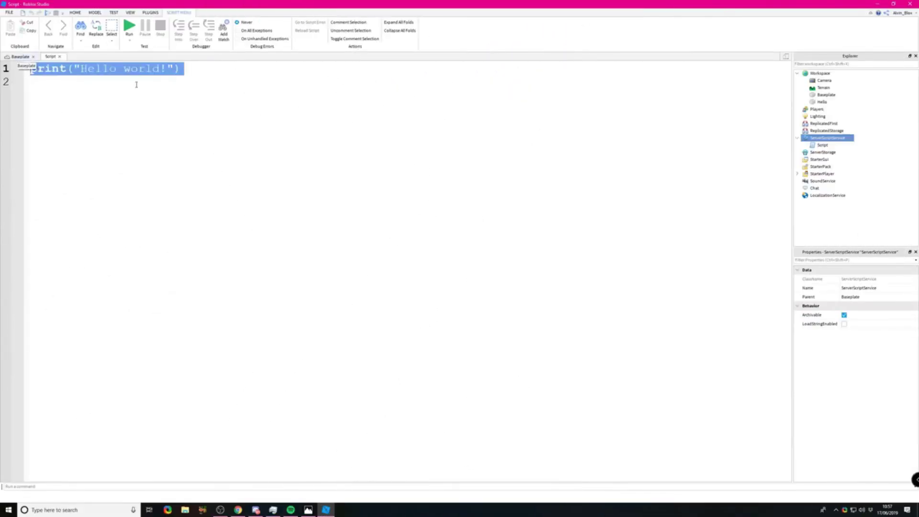
{"action": "type", "text": "hello"}
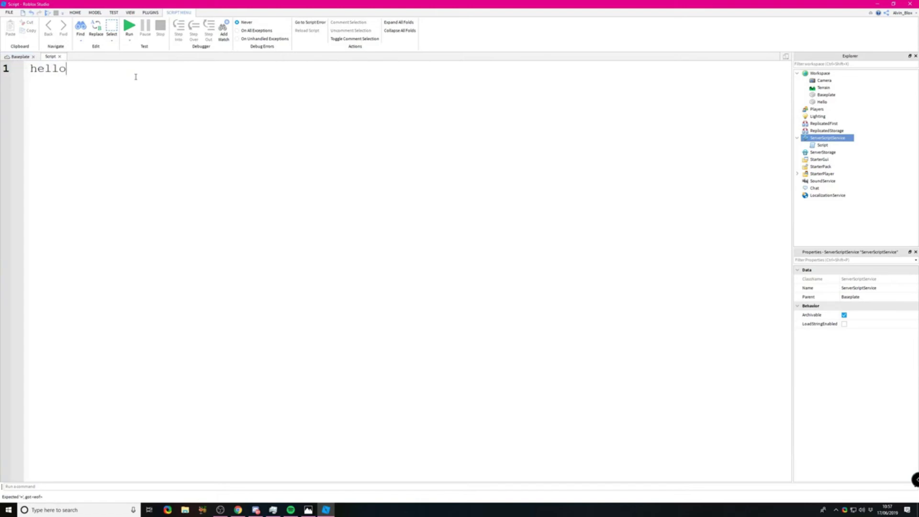
{"action": "key", "text": "BackSpace"}
{"action": "key", "text": "BackSpace"}
{"action": "key", "text": "BackSpace"}
{"action": "key", "text": "BackSpace"}
{"action": "key", "text": "BackSpace"}
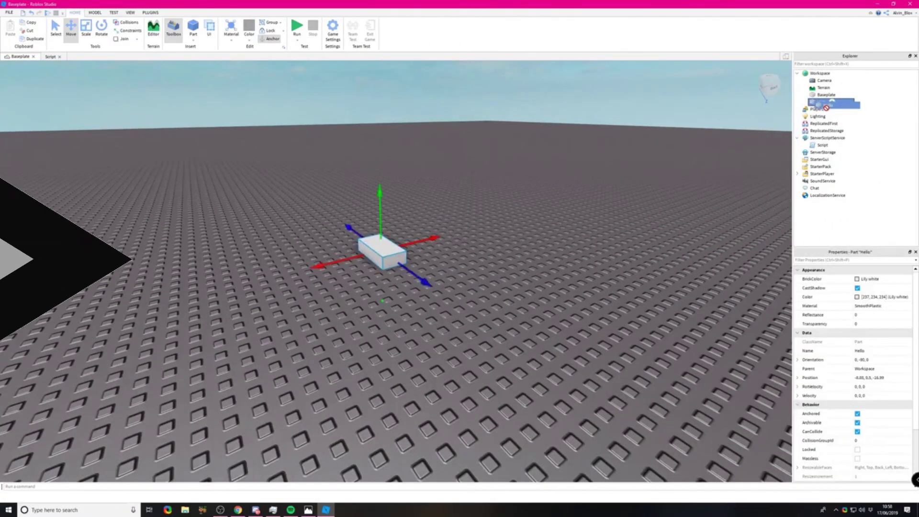
- Parent the Hello part to Workspace in the object hierarchy, and clear the selection
{"action": "left_click_drag", "start_coordinate": [824, 106], "coordinate": [812, 74]}
{"action": "left_click", "coordinate": [591, 183]}
{"action": "left_click", "coordinate": [519, 276]}
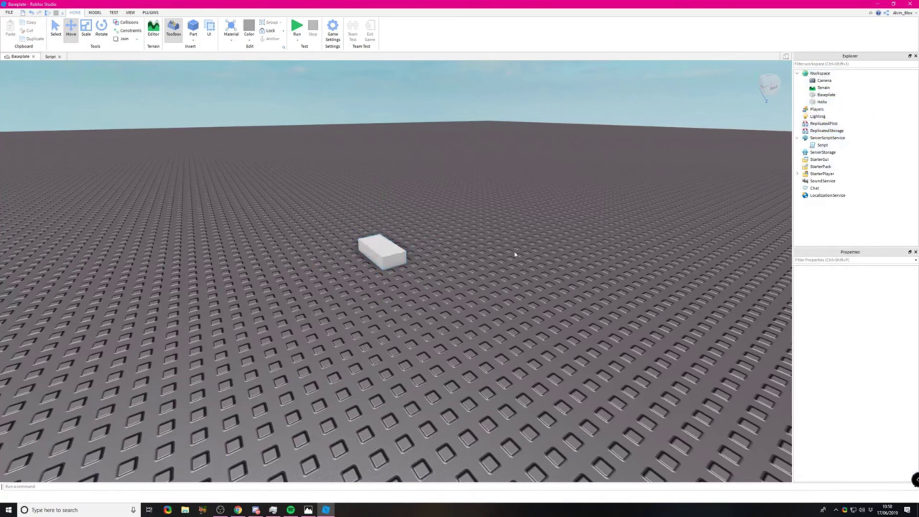
{"action": "right_click_drag", "start_coordinate": [515, 254], "coordinate": [508, 254]}
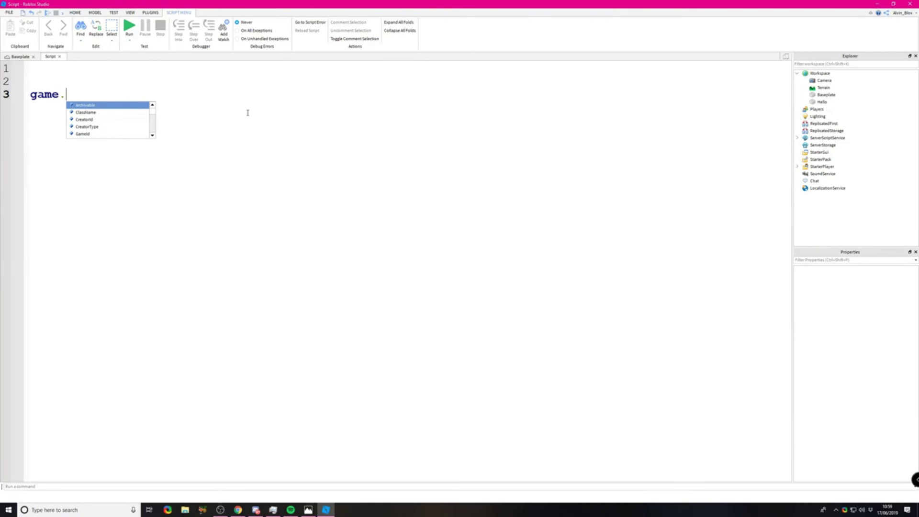
{"action": "key", "text": "Left"}
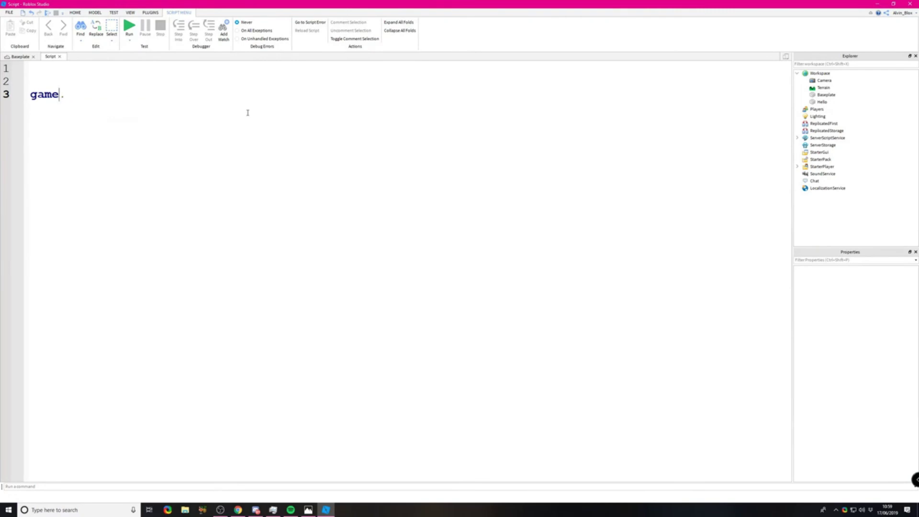
{"action": "key", "text": "ctrl+shift+Left"}
{"action": "key", "text": "Right"}
{"action": "key", "text": "shift+Home"}
{"action": "key", "text": "End"}
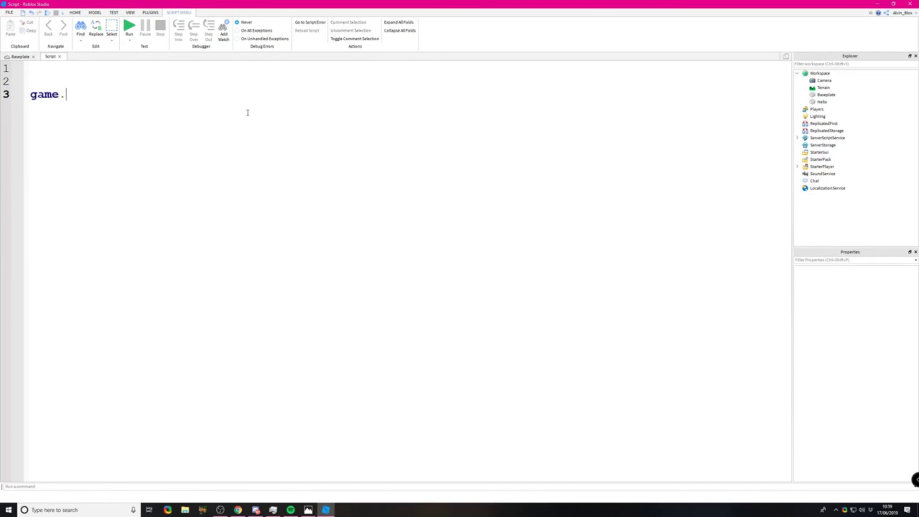